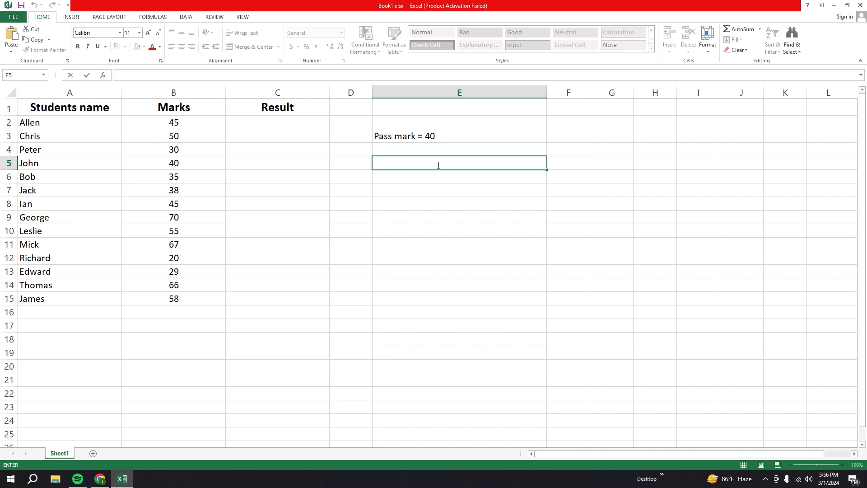
Enter the note "Higher than 40 or equal = Pass" in cell E5.
{"action": "type", "text": "Higher than 4"}
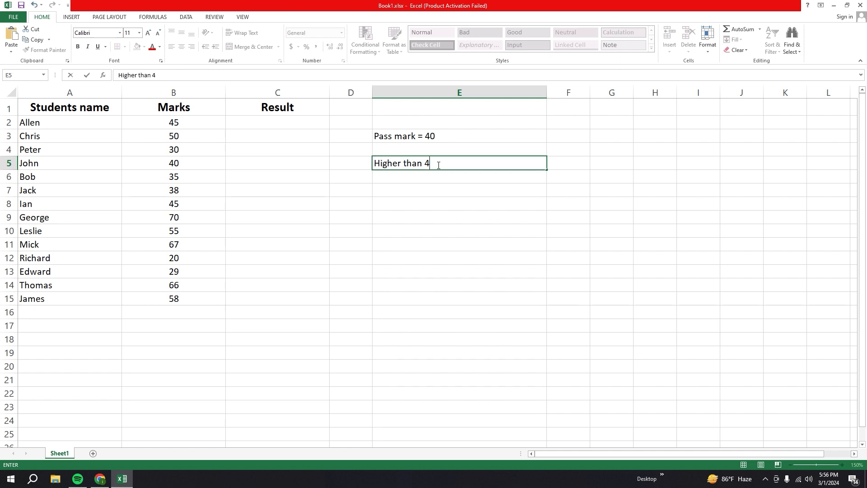
{"action": "type", "text": "0 or equal = Pass"}
{"action": "left_click", "coordinate": [477, 271]}
Enter the note "Less than 40 = fail" in cell E7.
{"action": "double_click", "coordinate": [426, 189]}
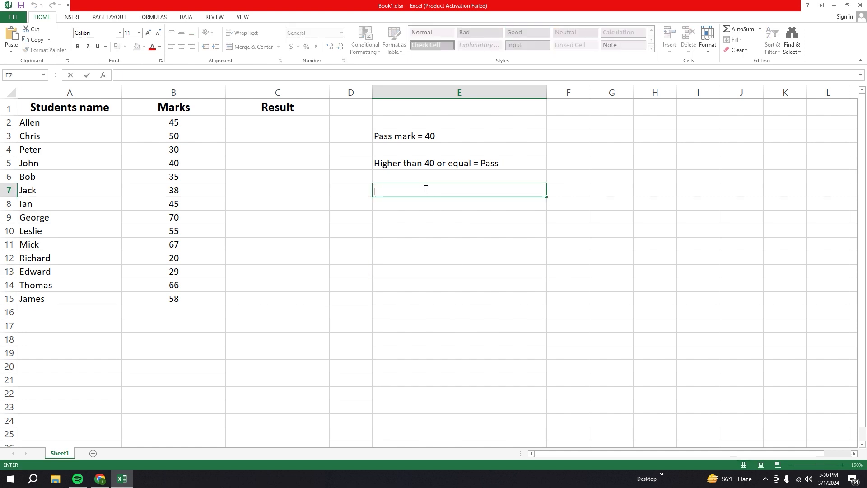
{"action": "type", "text": "Less than 40"}
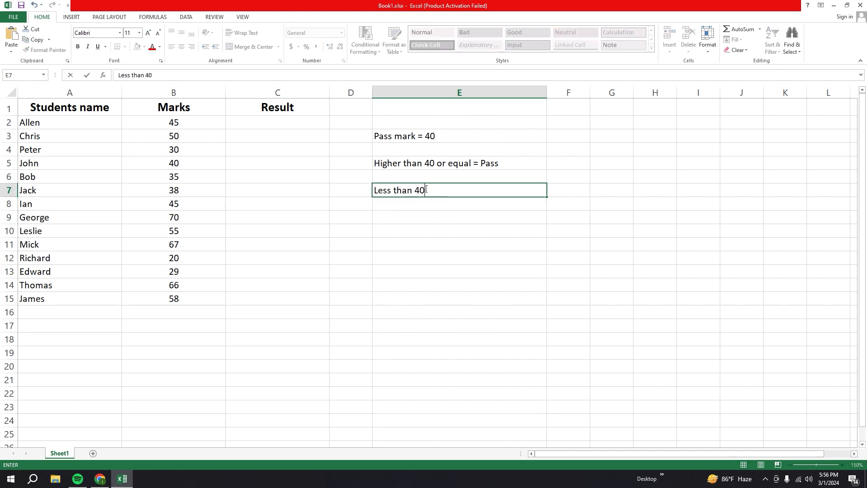
{"action": "type", "text": " = fail"}
{"action": "left_click", "coordinate": [426, 189]}
{"action": "type", "text": "="}
{"action": "left_click", "coordinate": [456, 217]}
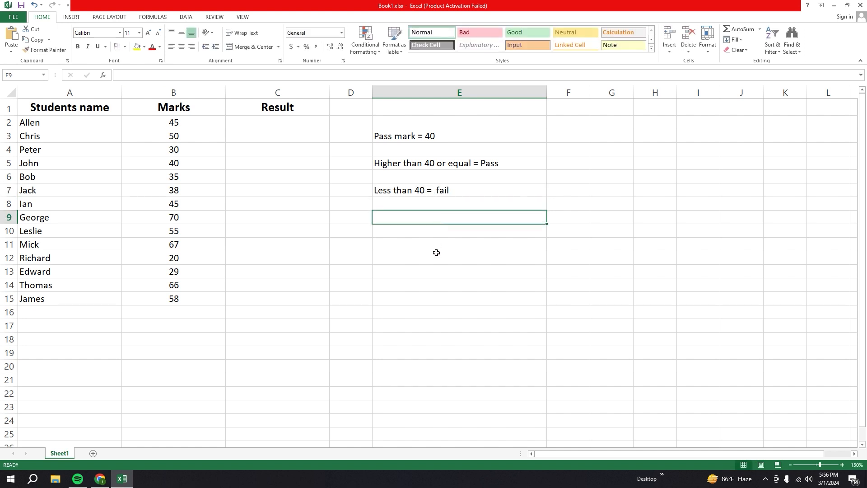
Start an IF formula in cell C2 with the logical test B2>=40.
{"action": "left_click", "coordinate": [271, 124]}
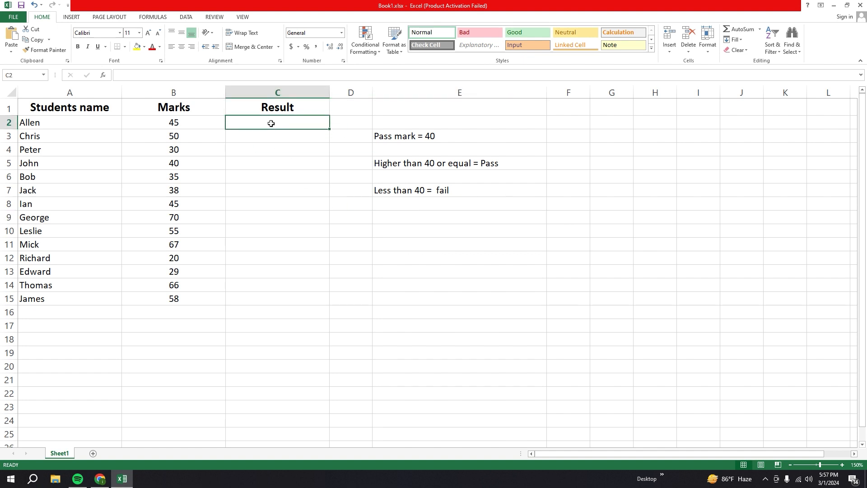
{"action": "type", "text": "+"}
{"action": "key", "text": "BackSpace"}
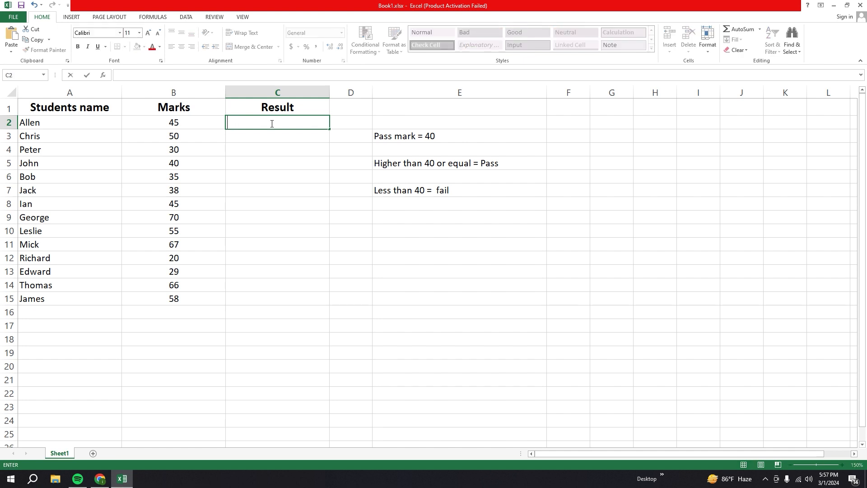
{"action": "type", "text": "="}
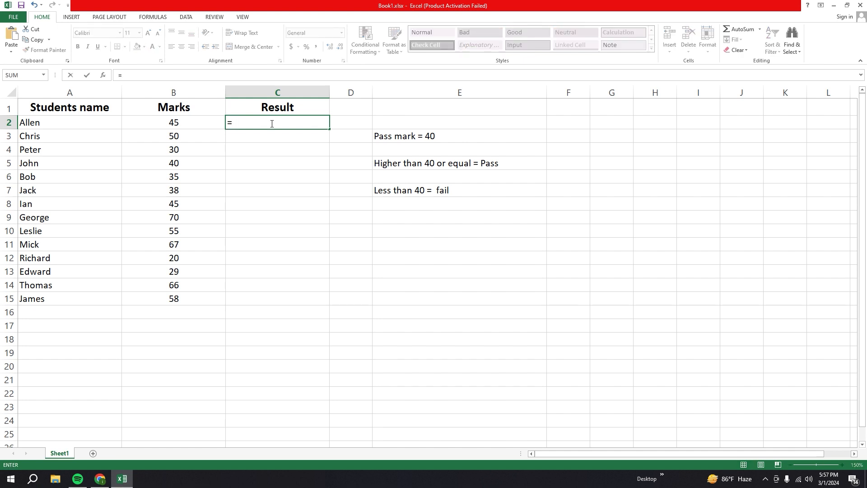
{"action": "type", "text": "IF"}
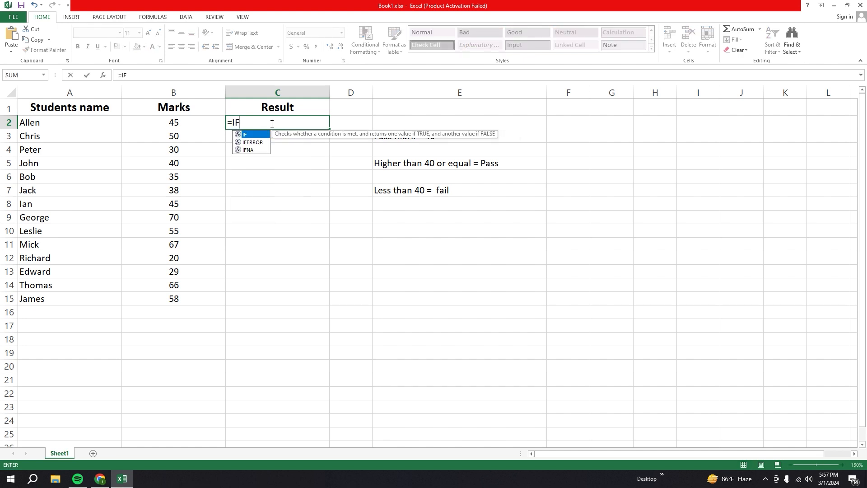
{"action": "double_click", "coordinate": [238, 134]}
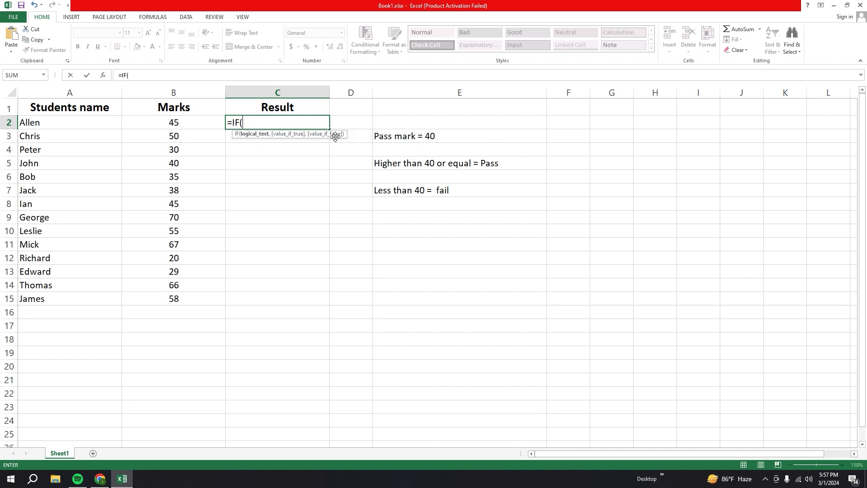
{"action": "left_click", "coordinate": [186, 124]}
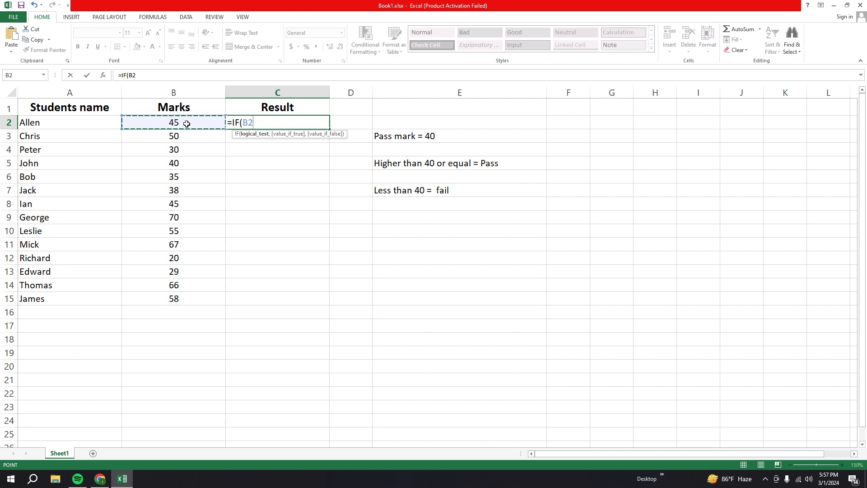
{"action": "type", "text": ">=40"}
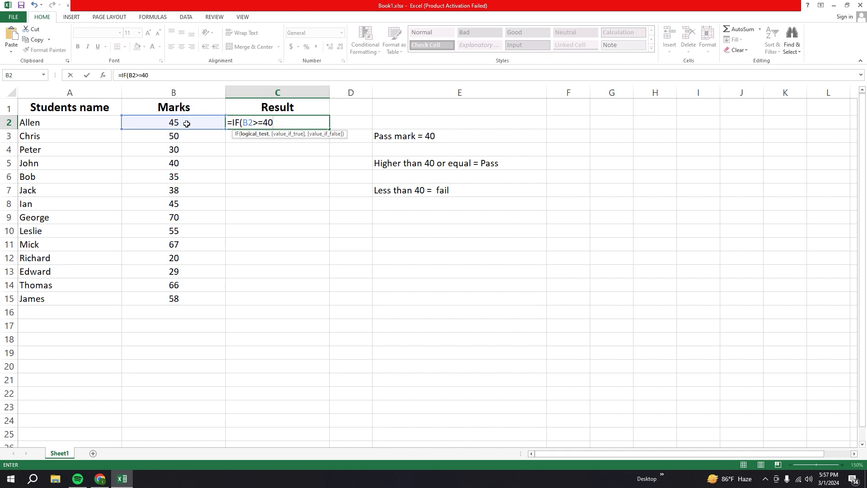
Complete the IF formula in C2 with "Pass" as the true value and "Fail" as the false value.
{"action": "type", "text": ","}
{"action": "type", "text": "\"Pass"}
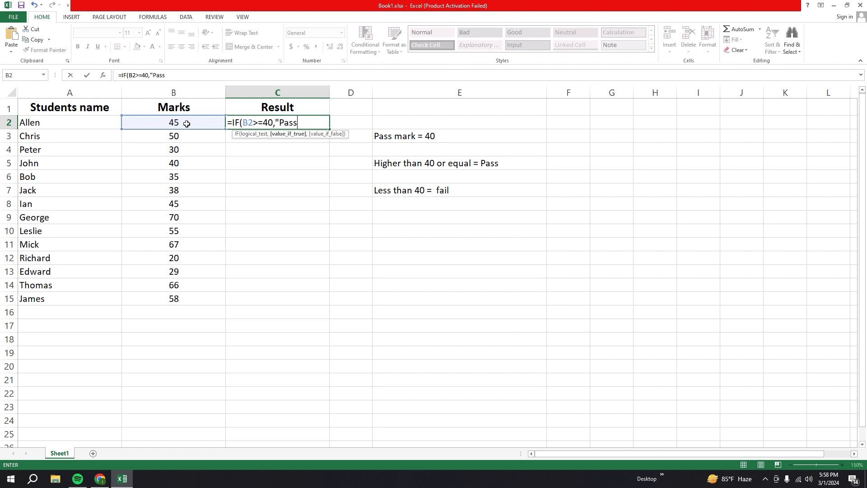
{"action": "type", "text": "\","}
{"action": "type", "text": "\"Fail"}
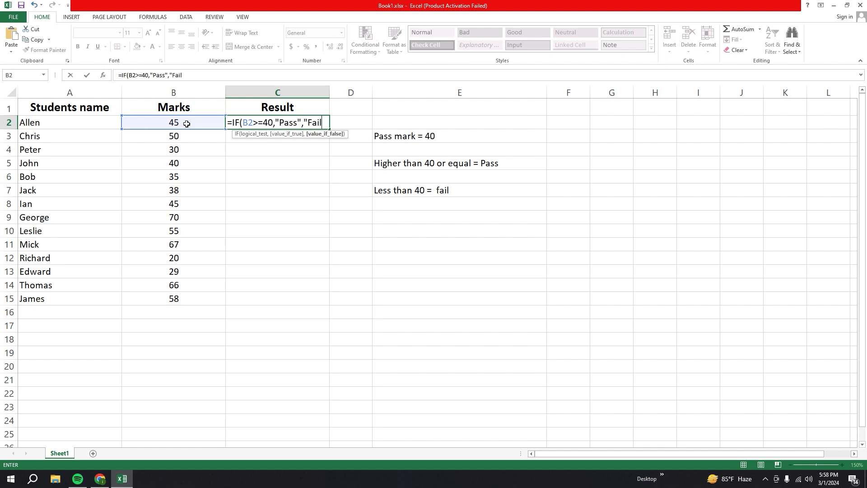
{"action": "type", "text": "\")"}
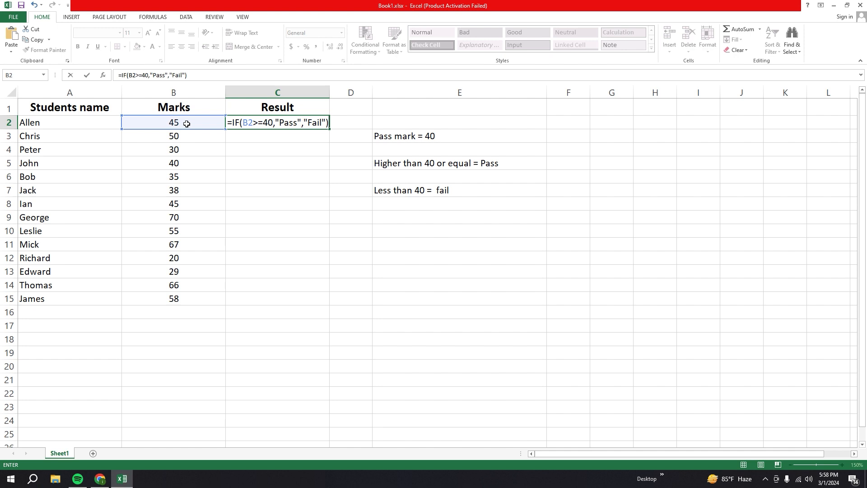
{"action": "key", "text": "Return"}
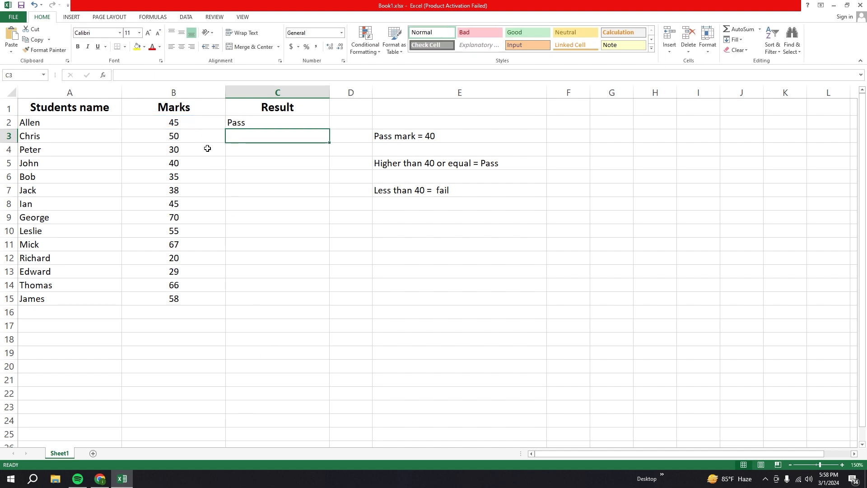
Examine the first student's name, marks and result in cells A2 to C2.
{"action": "left_click", "coordinate": [63, 122]}
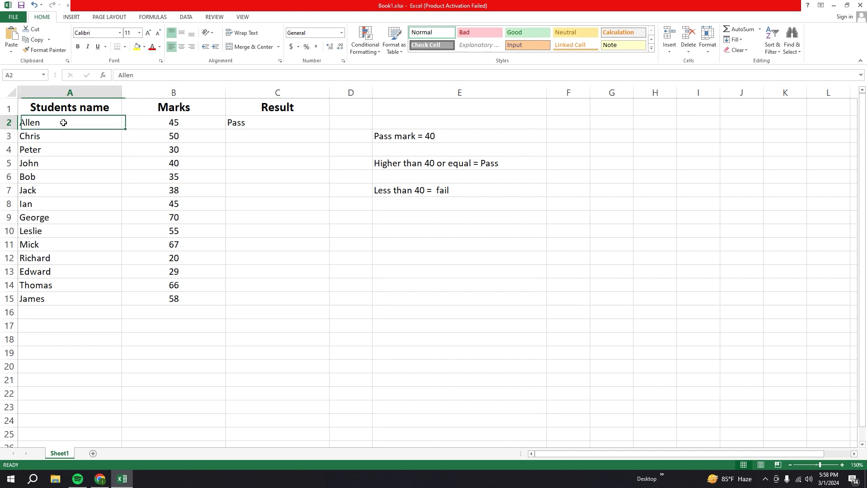
{"action": "left_click", "coordinate": [184, 124]}
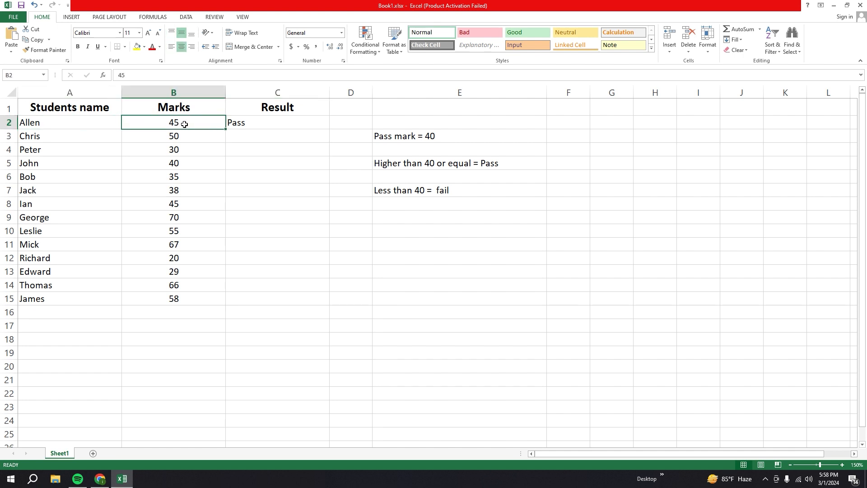
{"action": "left_click", "coordinate": [233, 123]}
{"action": "left_click", "coordinate": [102, 126]}
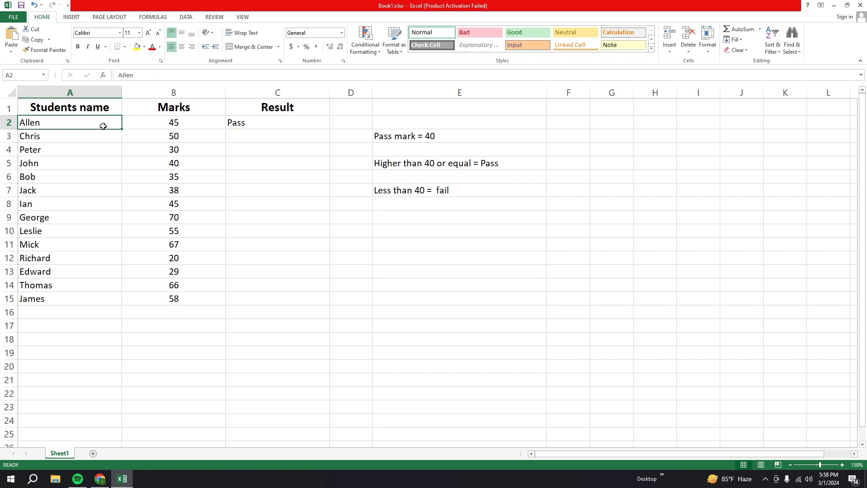
{"action": "left_click", "coordinate": [192, 127]}
{"action": "left_click", "coordinate": [242, 128]}
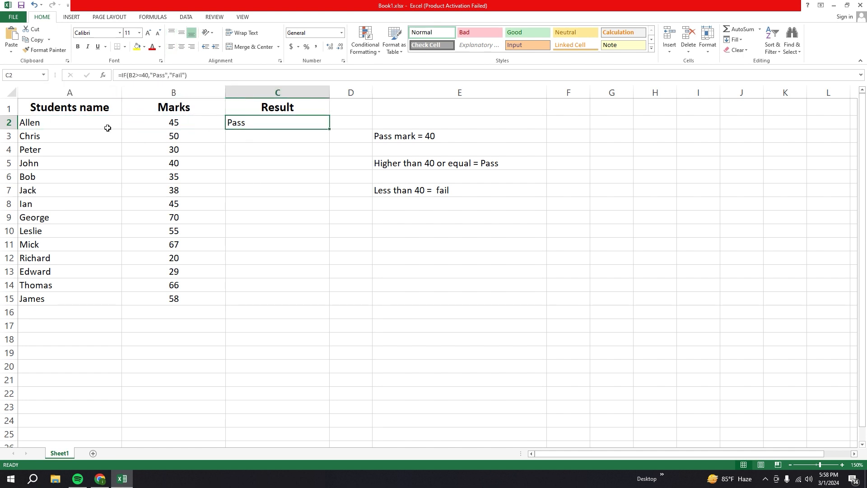
{"action": "left_click_drag", "start_coordinate": [75, 126], "coordinate": [267, 126]}
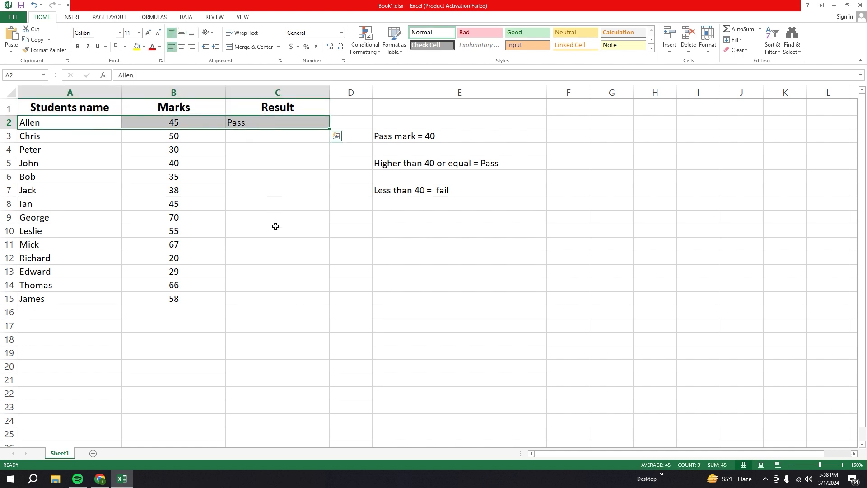
{"action": "left_click", "coordinate": [243, 177]}
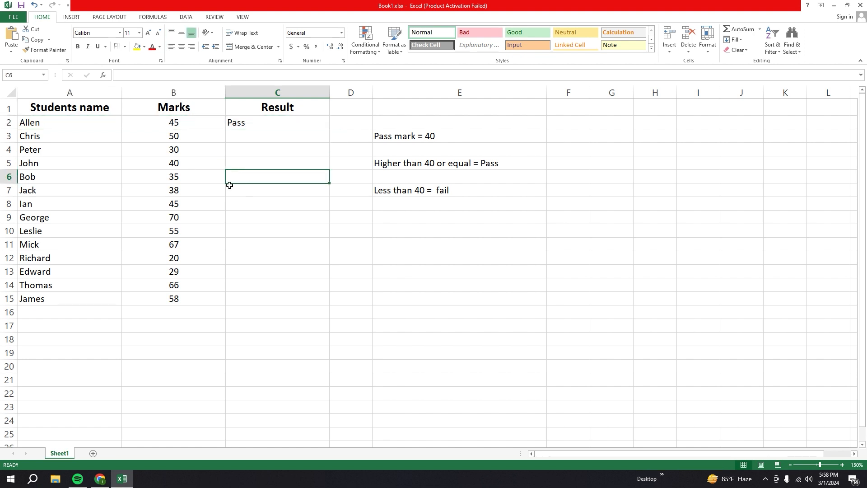
Fill the IF formula from C2 down the Result column to C15.
{"action": "left_click", "coordinate": [248, 123]}
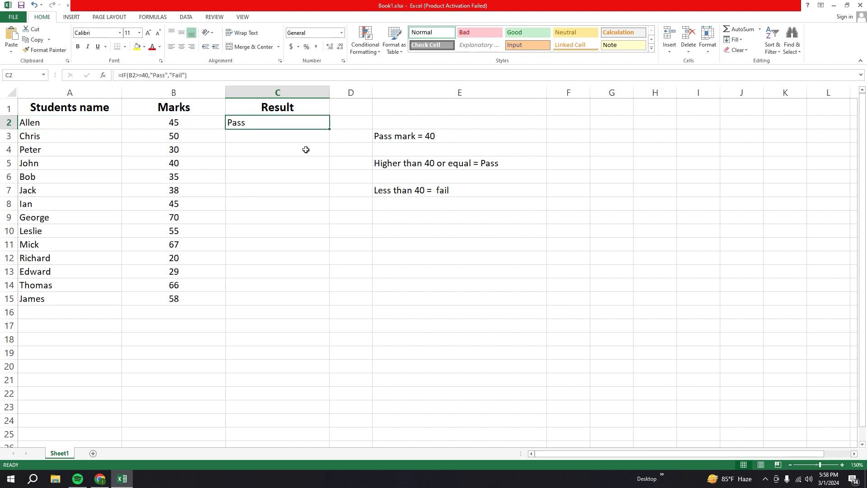
{"action": "double_click", "coordinate": [330, 129]}
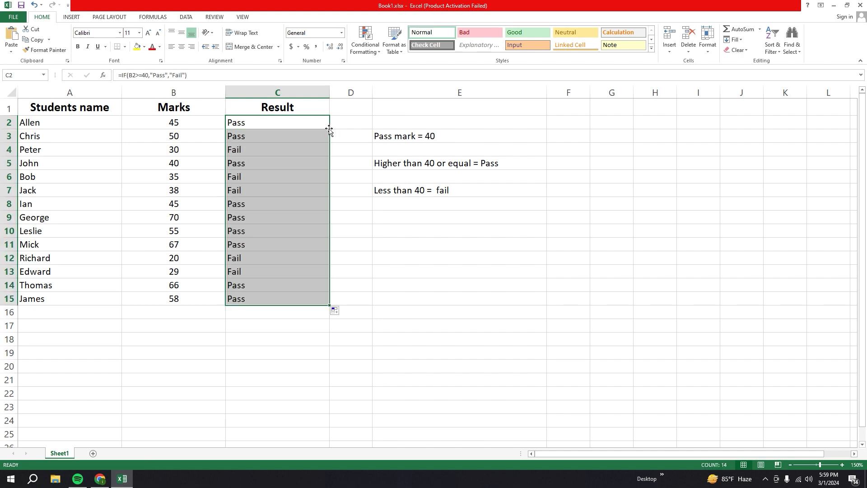
{"action": "left_click", "coordinate": [231, 348]}
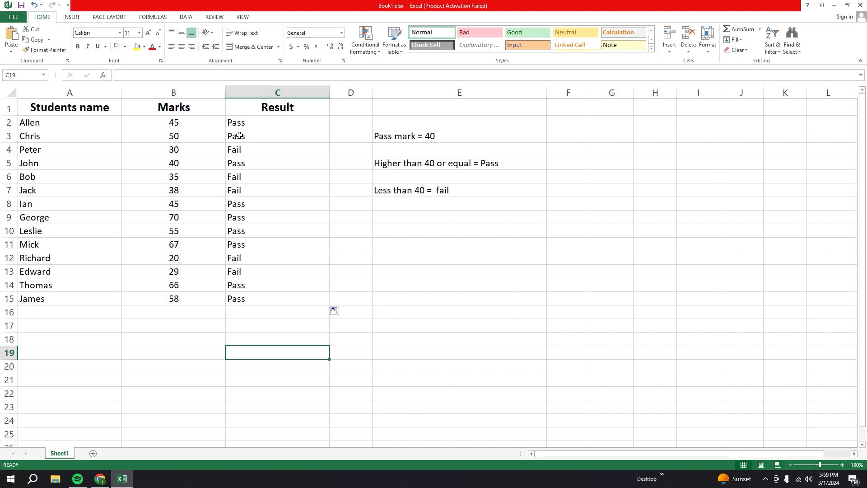
{"action": "double_click", "coordinate": [240, 122]}
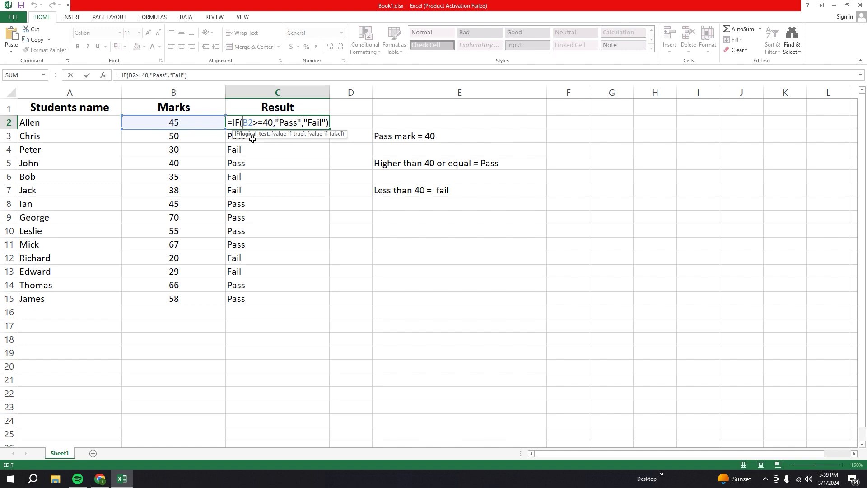
{"action": "left_click", "coordinate": [240, 147]}
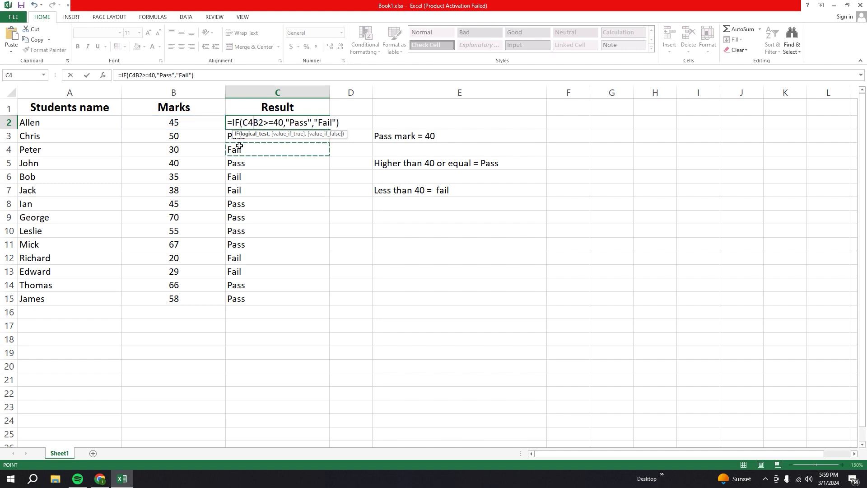
{"action": "key", "text": "Return"}
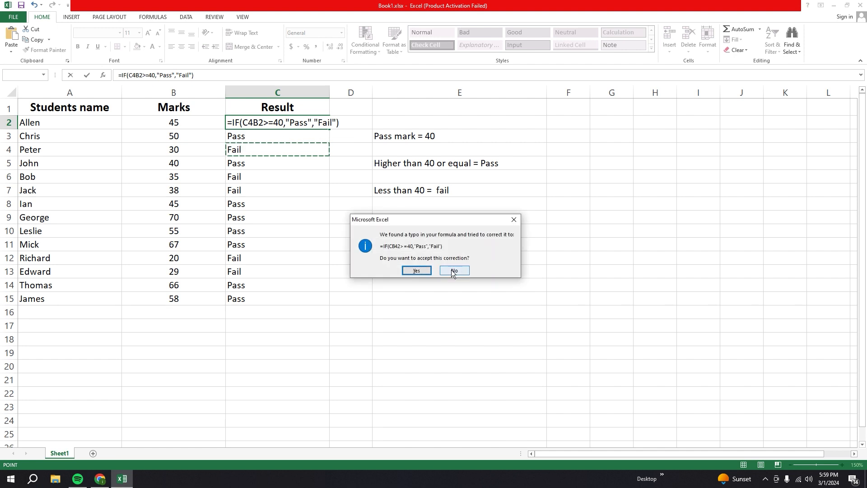
{"action": "left_click", "coordinate": [511, 219]}
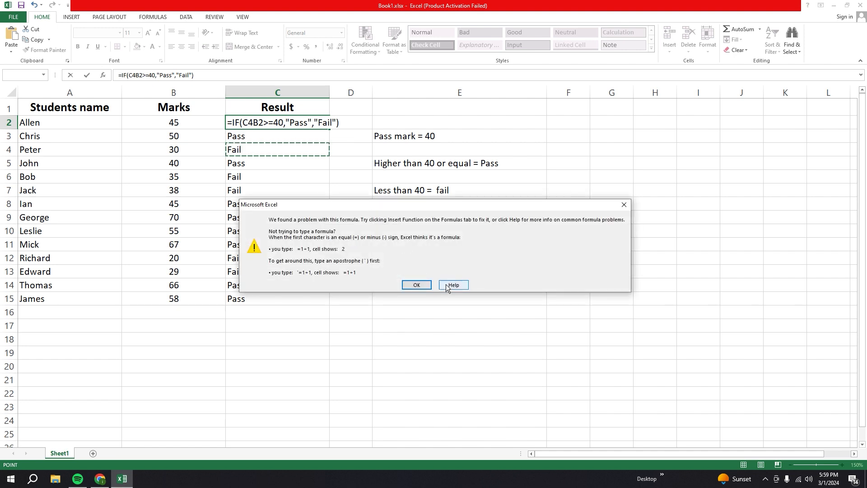
{"action": "left_click", "coordinate": [622, 204]}
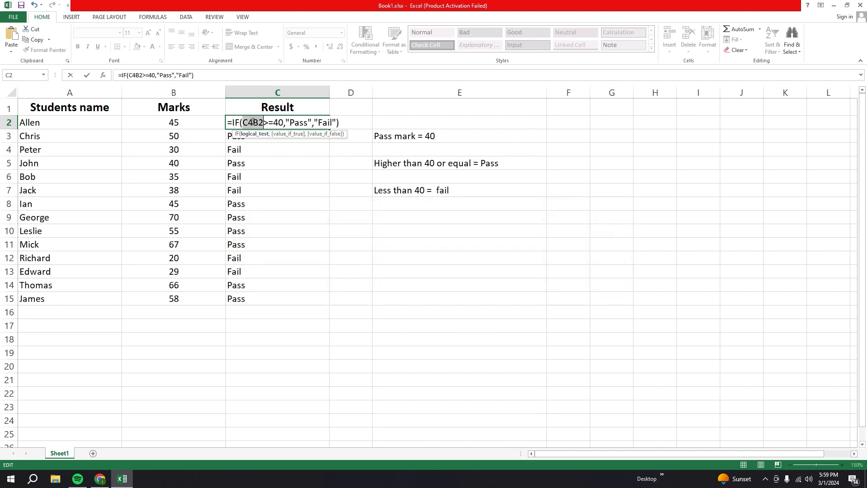
{"action": "left_click_drag", "start_coordinate": [253, 121], "coordinate": [243, 121]}
{"action": "key", "text": "BackSpace"}
{"action": "left_click", "coordinate": [277, 189]}
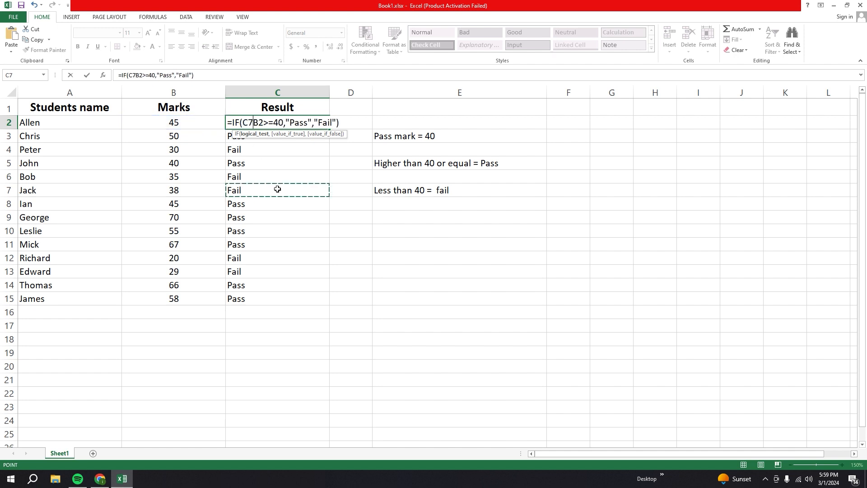
{"action": "key", "text": "BackSpace"}
{"action": "key", "text": "BackSpace"}
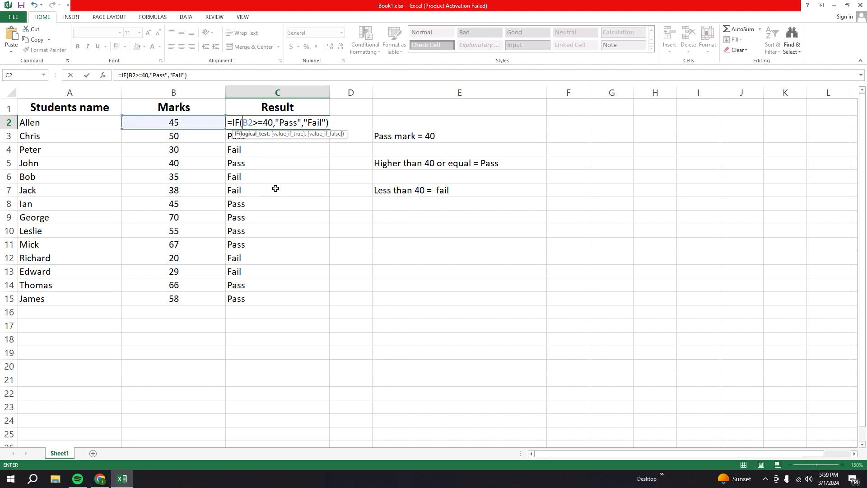
{"action": "key", "text": "Return"}
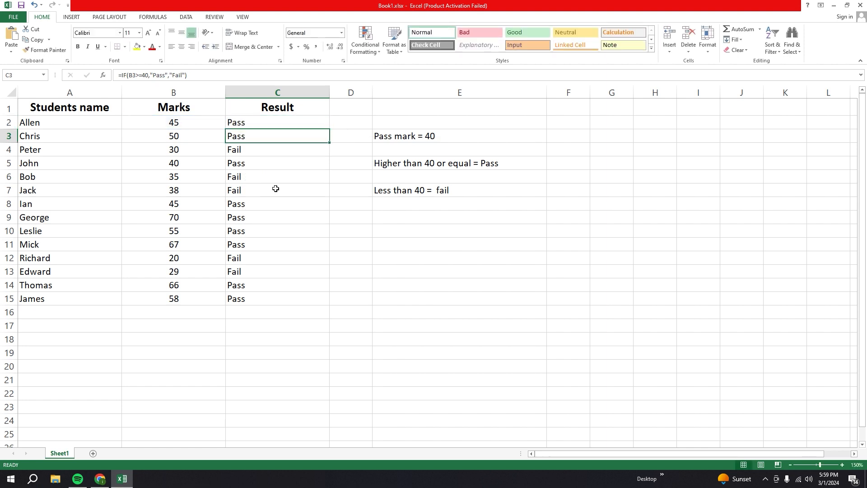
Inspect the copied IF formulas in cells C3 and C4 to check their cell references.
{"action": "double_click", "coordinate": [250, 138]}
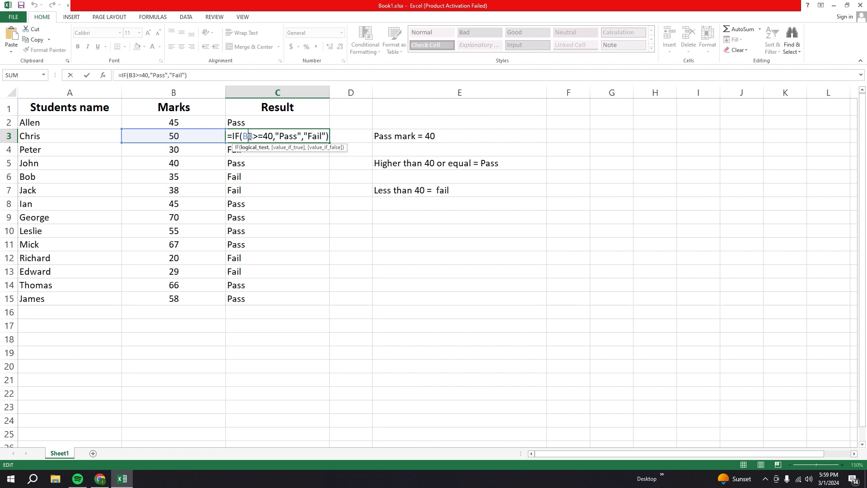
{"action": "key", "text": "Return"}
{"action": "double_click", "coordinate": [255, 150]}
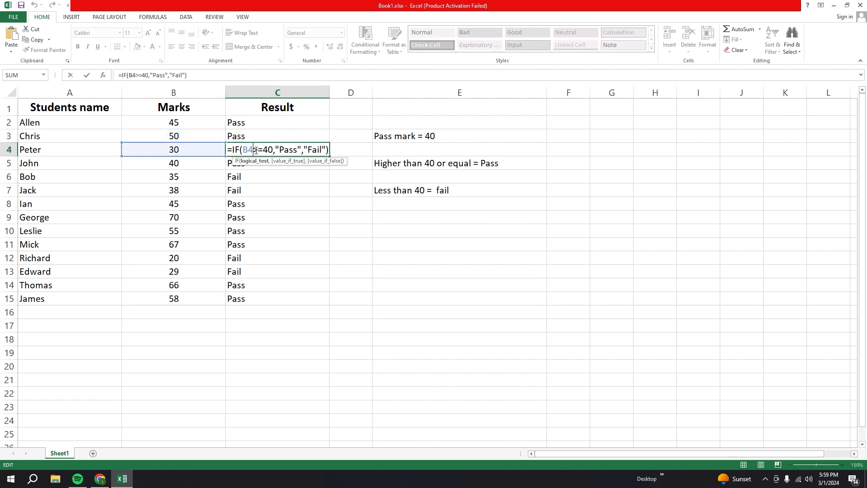
{"action": "key", "text": "Return"}
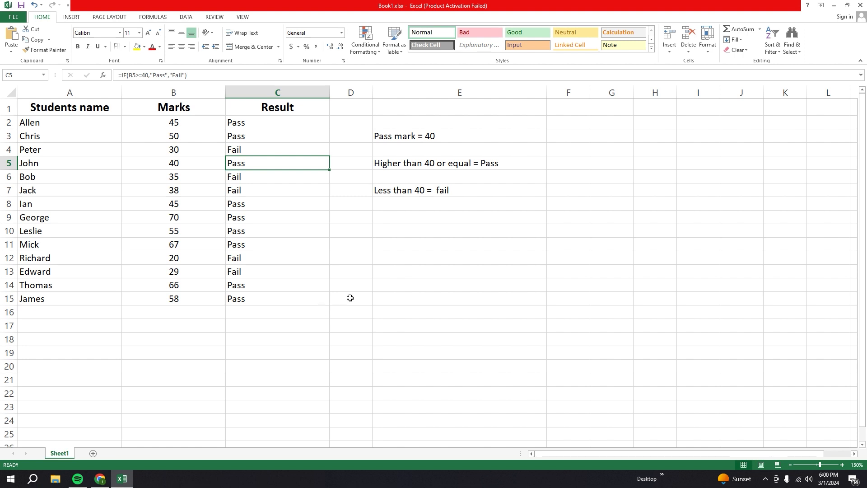
Capitalize "fail" to "Fail" in the note in cell E7.
{"action": "left_click", "coordinate": [439, 189]}
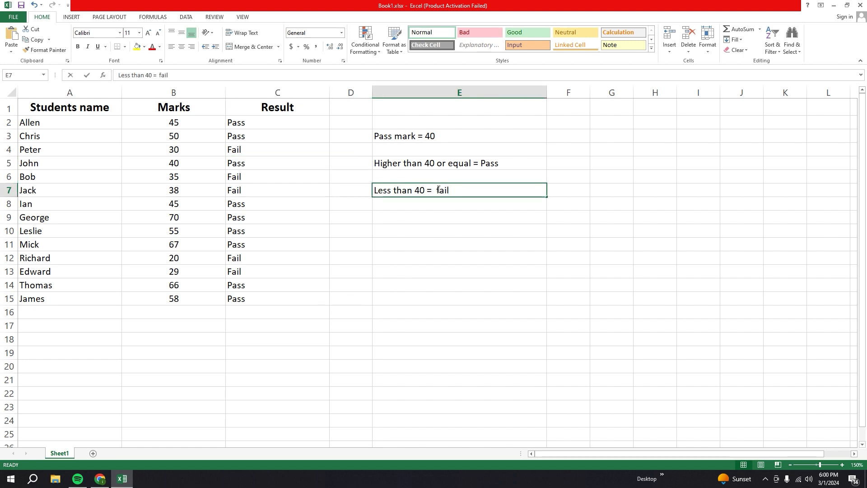
{"action": "double_click", "coordinate": [439, 190]}
{"action": "key", "text": "BackSpace"}
{"action": "type", "text": "F"}
{"action": "left_click", "coordinate": [460, 271]}
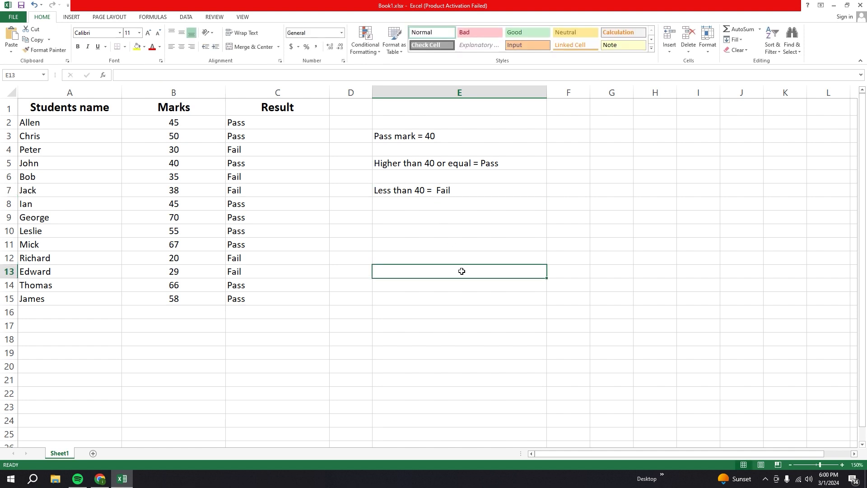